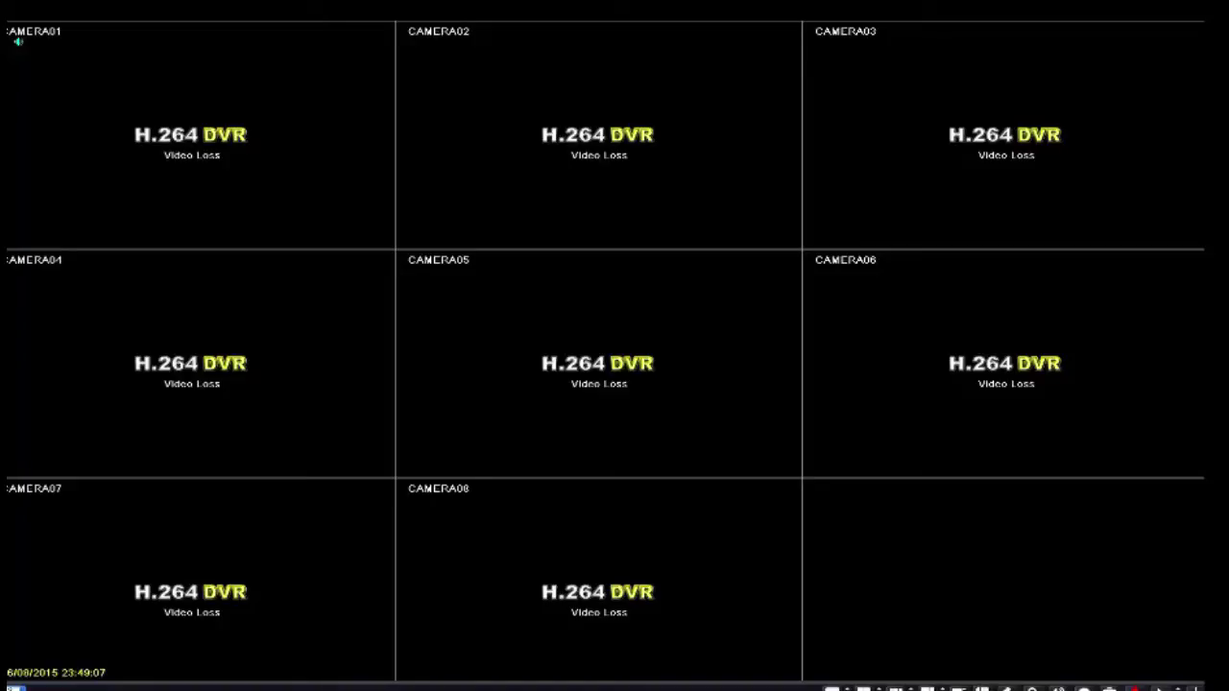
# Open the backup function and set the search start time to 06/01/2015 at 12:00:00
pyautogui.click(15, 688)
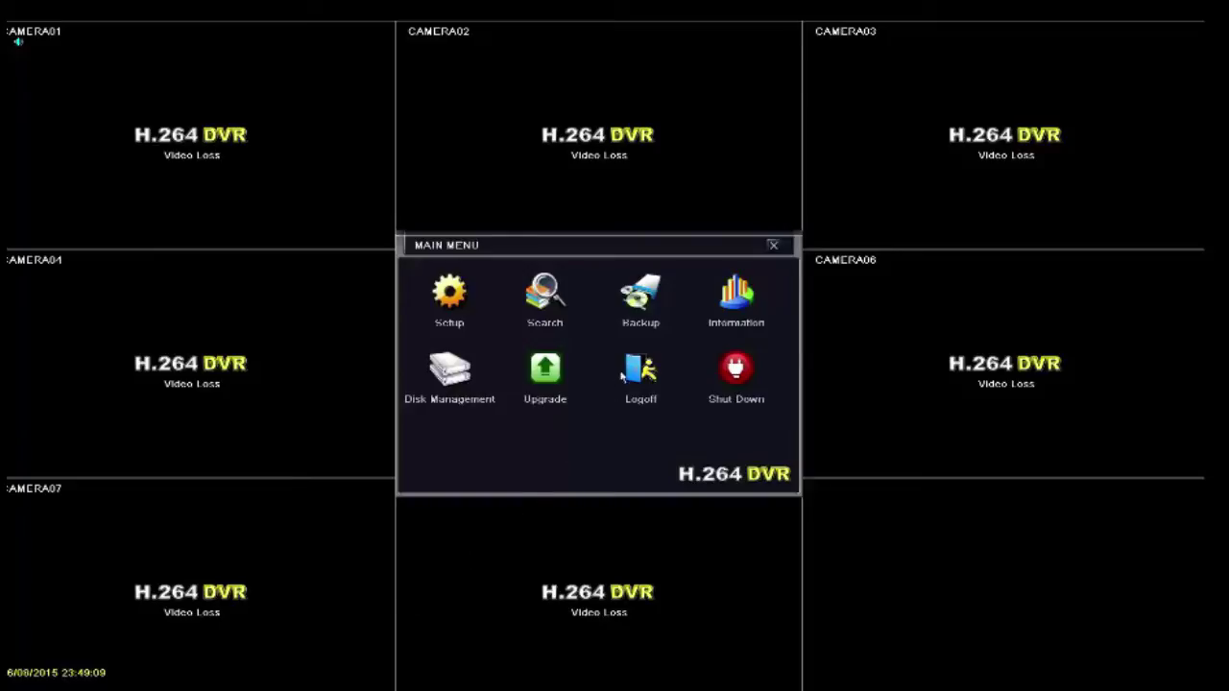
pyautogui.click(638, 306)
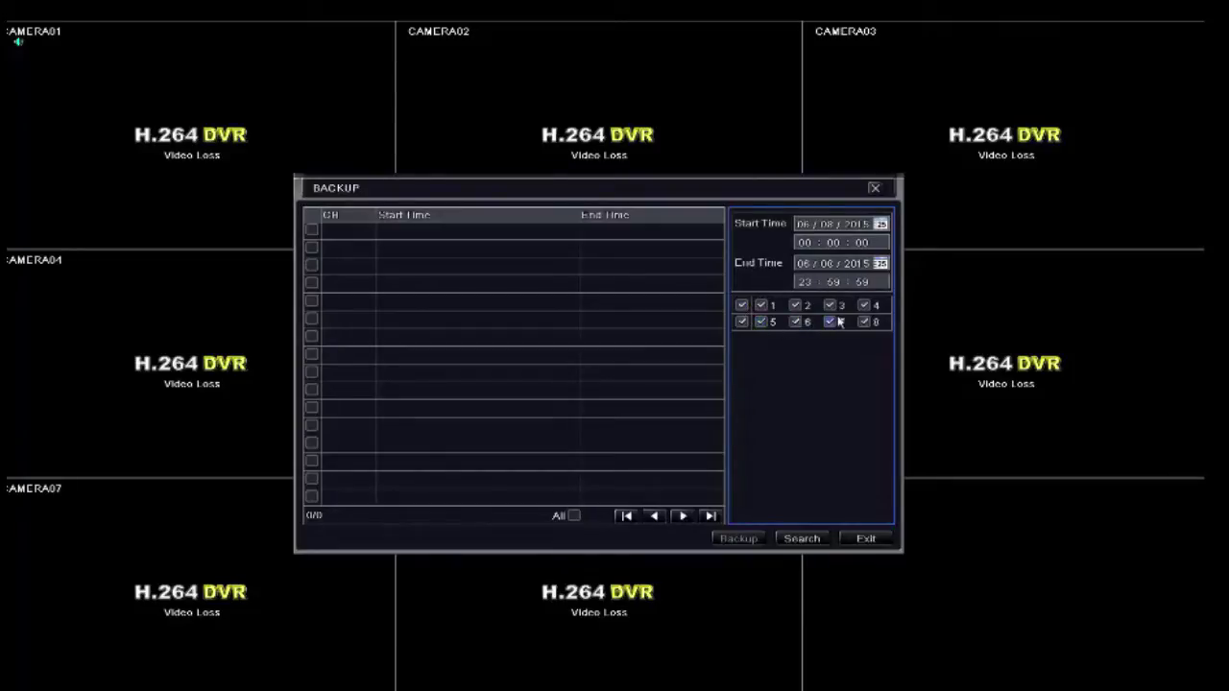
pyautogui.click(880, 224)
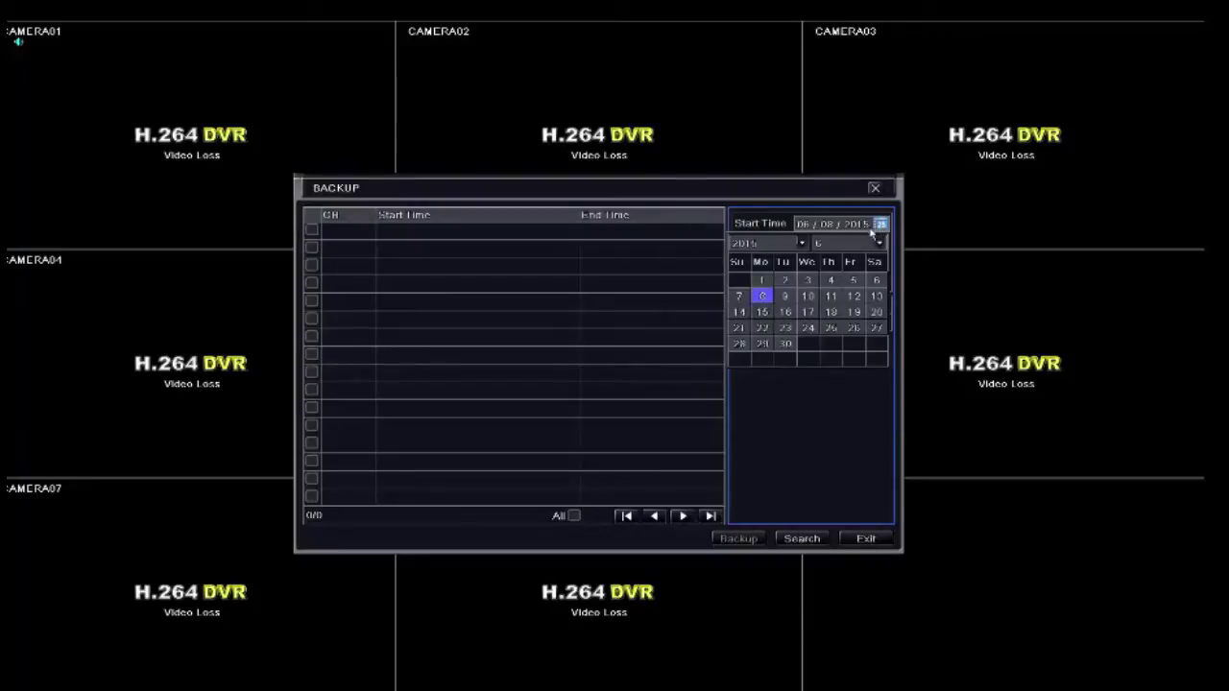
pyautogui.click(877, 246)
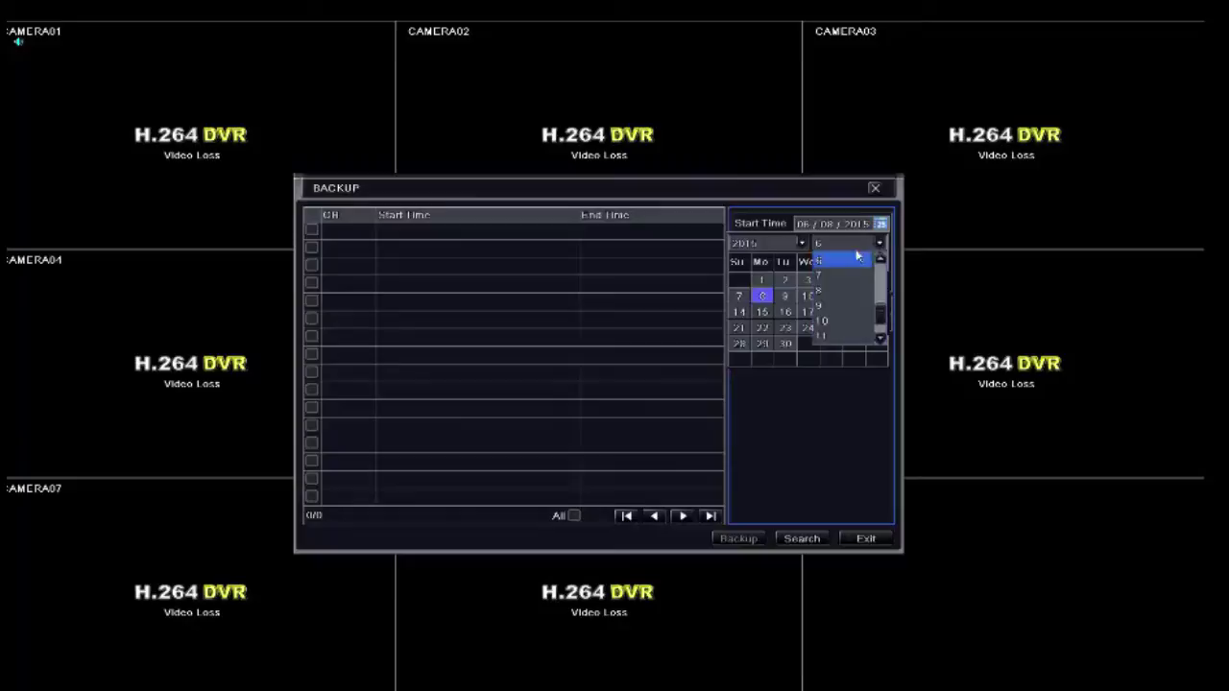
pyautogui.scroll(3, 845, 278)
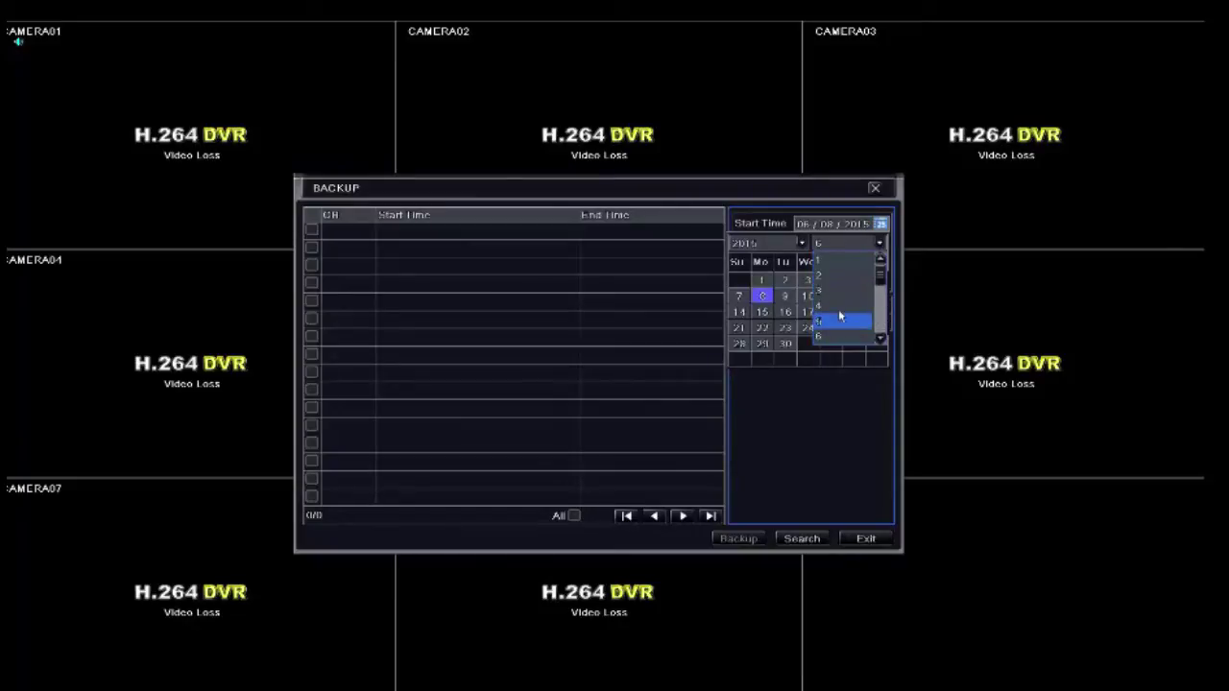
pyautogui.scroll(-1, 837, 288)
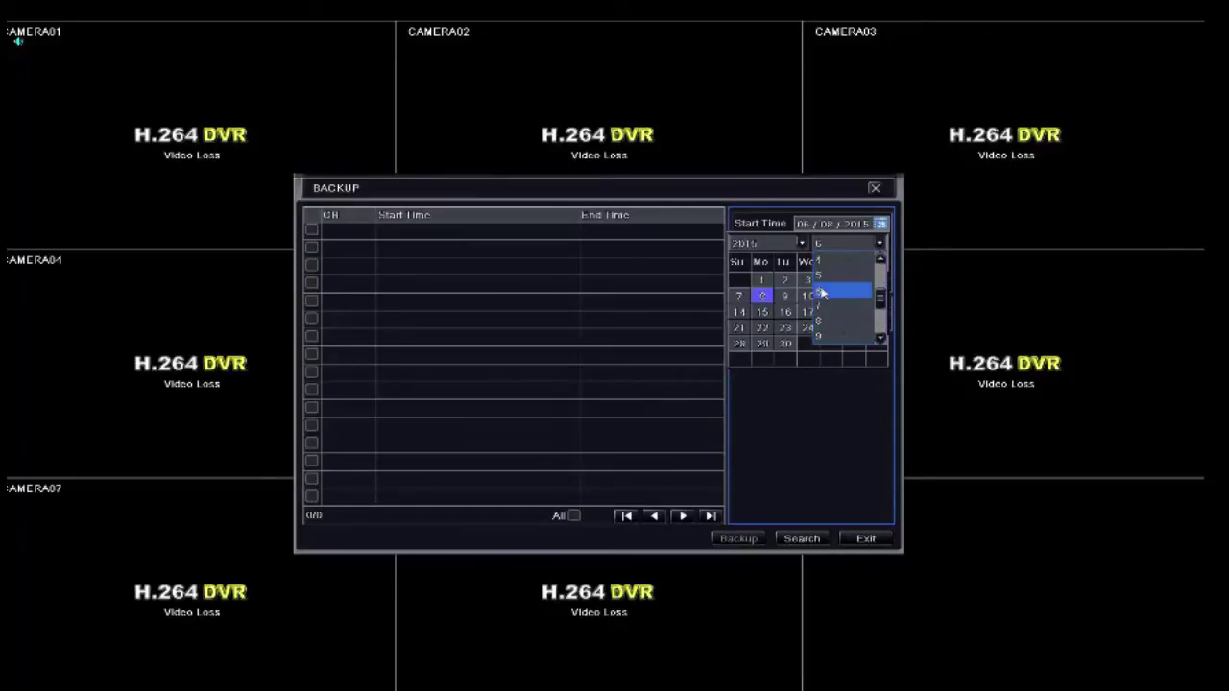
pyautogui.click(823, 290)
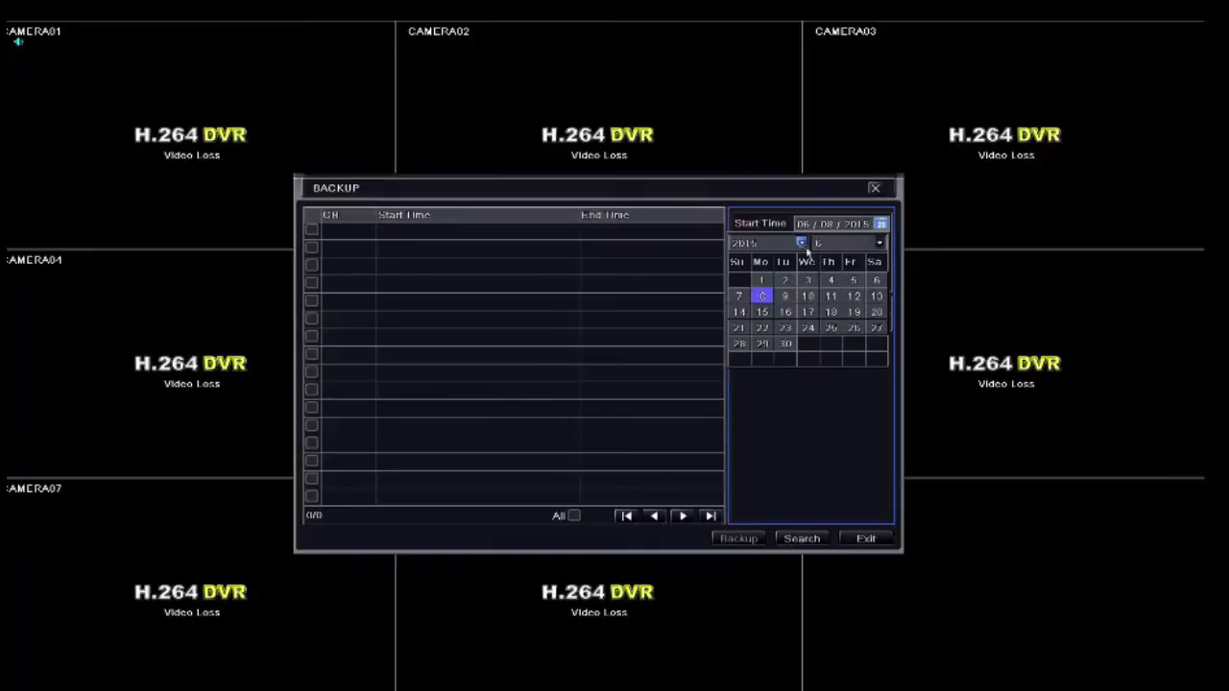
pyautogui.click(801, 243)
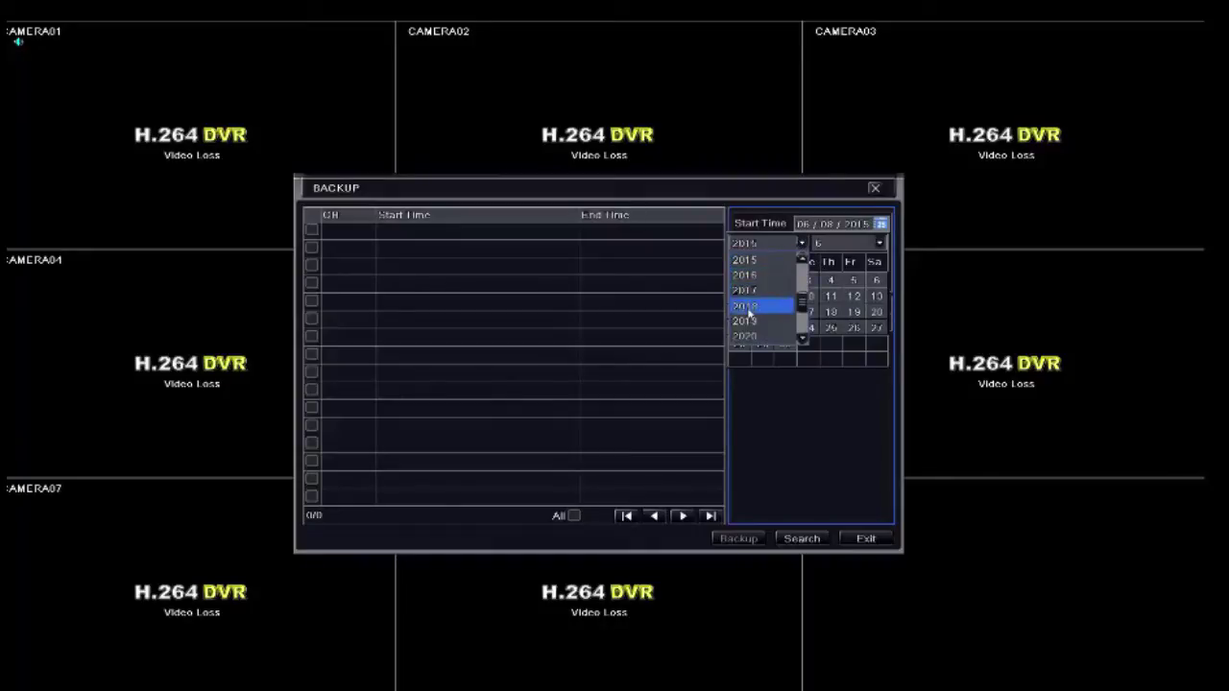
pyautogui.click(771, 261)
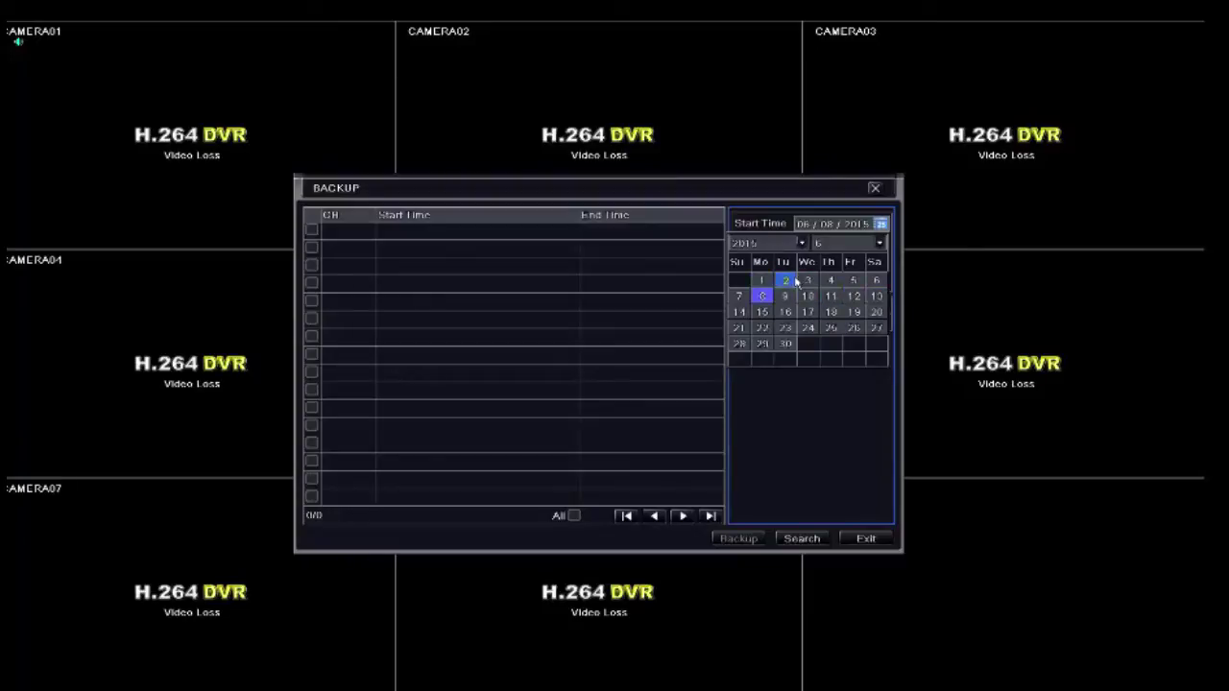
pyautogui.click(762, 281)
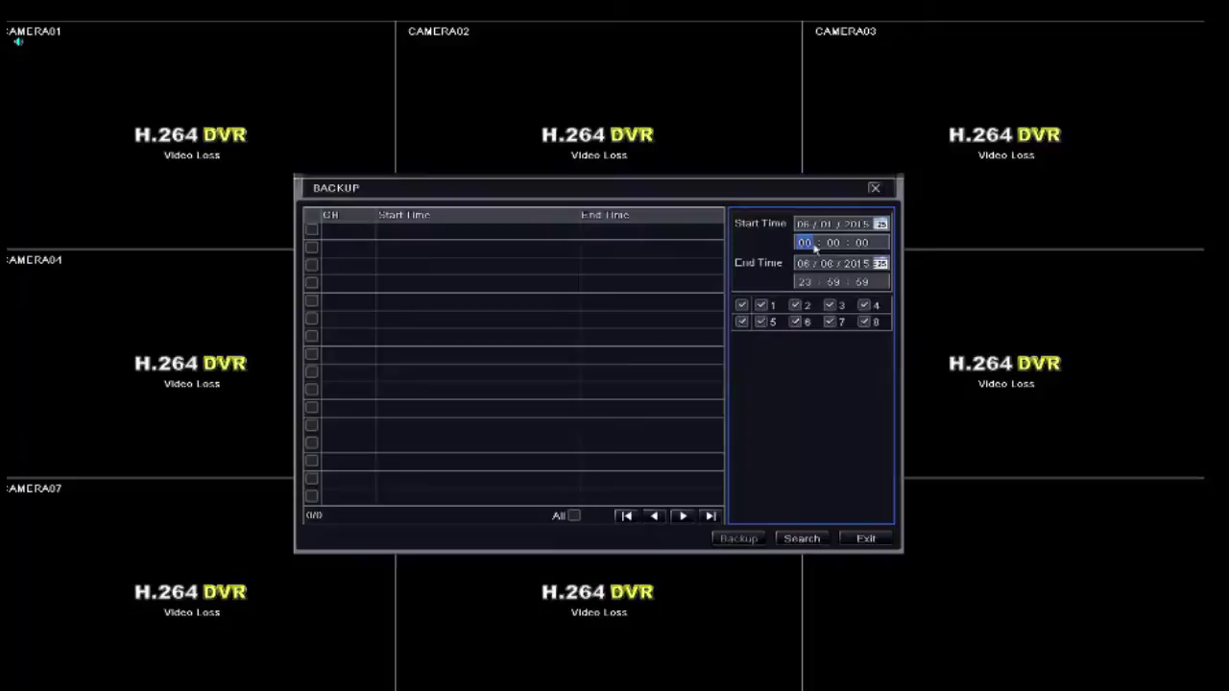
pyautogui.click(813, 244)
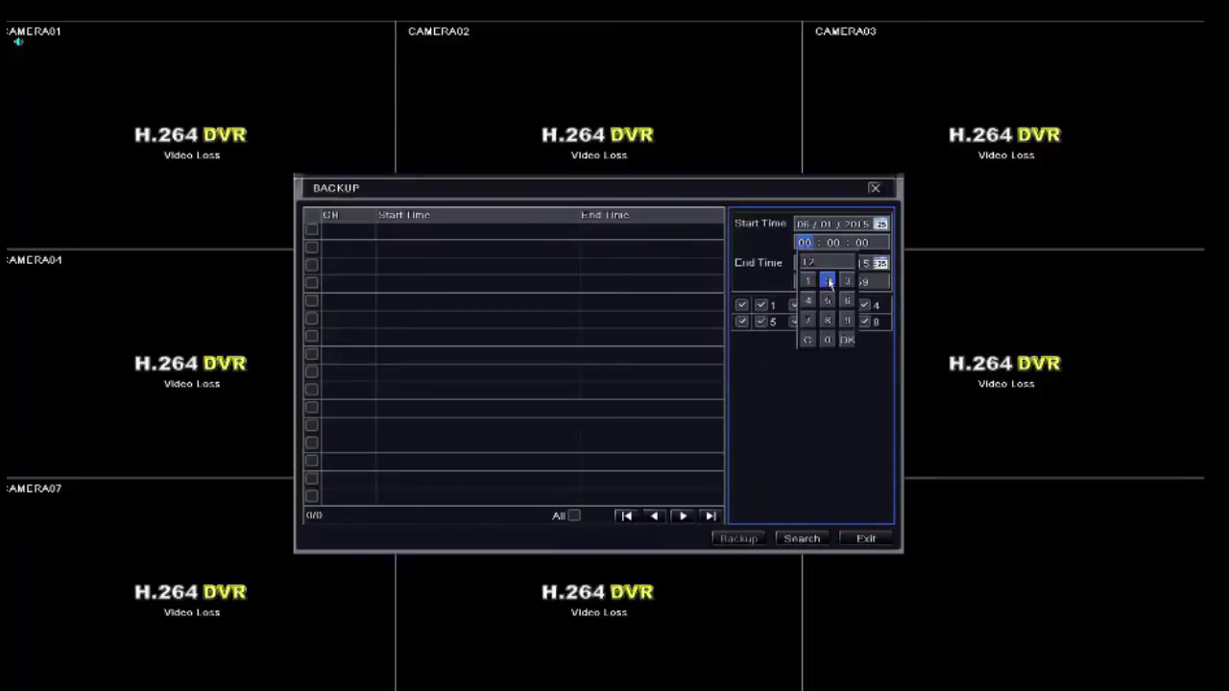
pyautogui.click(847, 342)
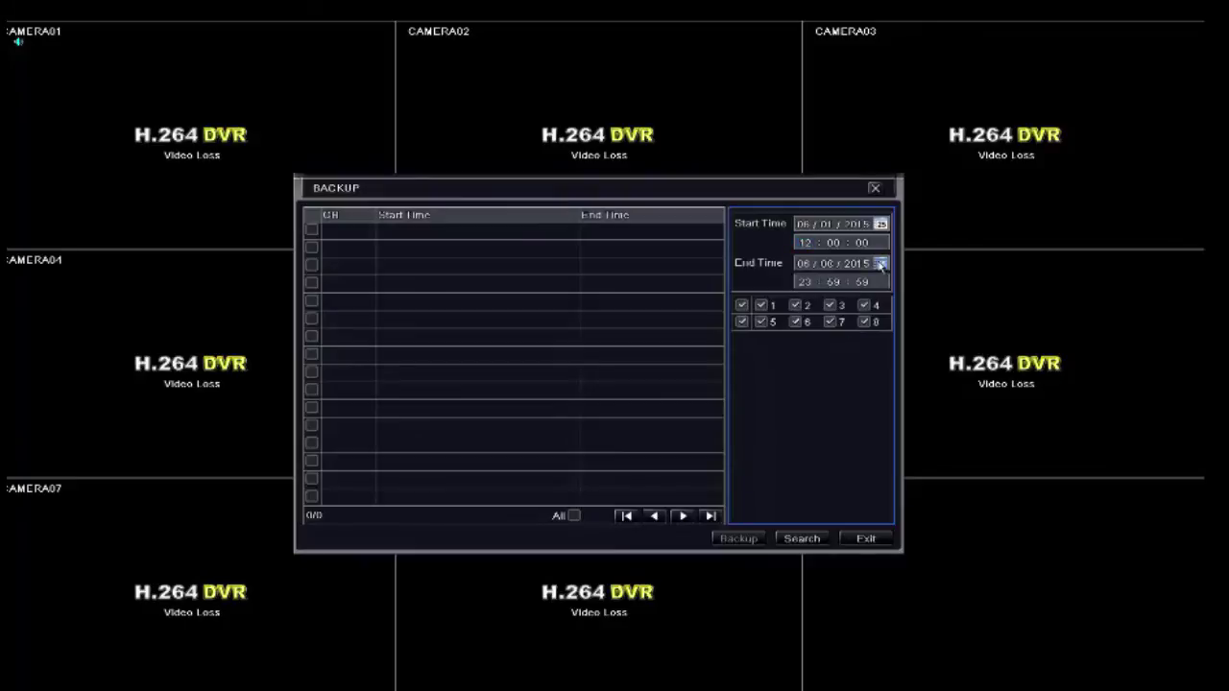
# Set the search end time to 06/01/2015, with hour 15 and minute 30
pyautogui.click(879, 263)
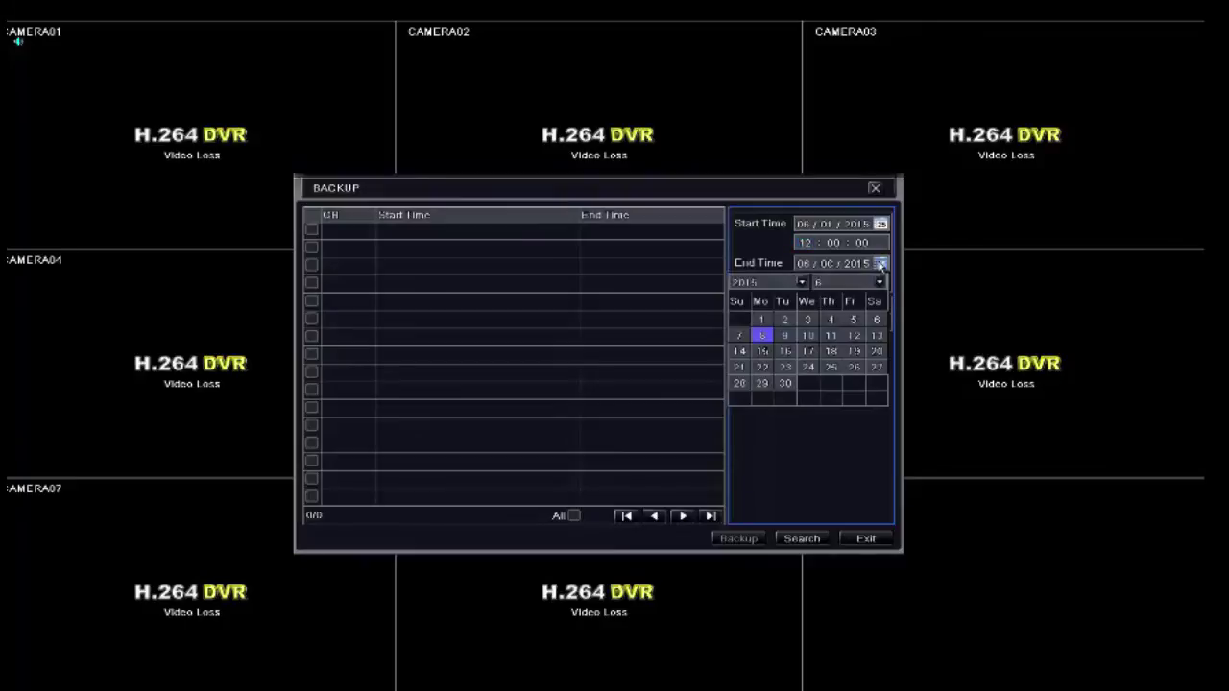
pyautogui.click(765, 321)
pyautogui.click(807, 282)
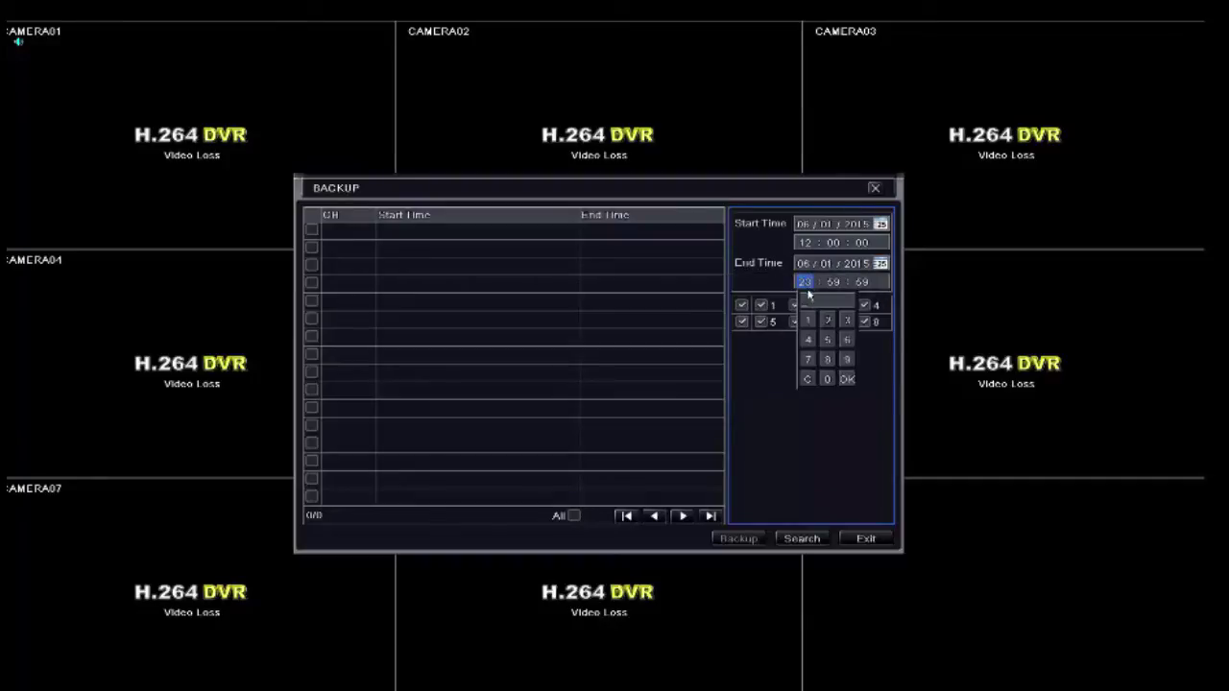
pyautogui.click(808, 322)
pyautogui.click(847, 378)
pyautogui.click(835, 282)
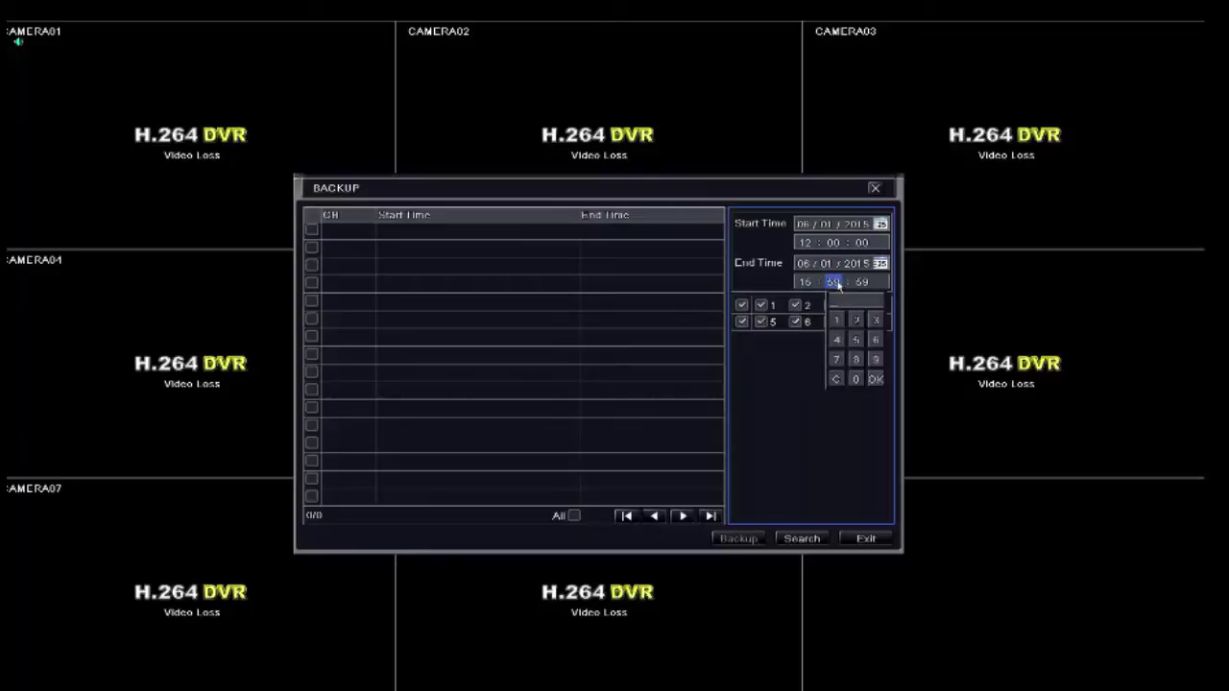
pyautogui.click(875, 320)
pyautogui.click(855, 378)
pyautogui.click(876, 380)
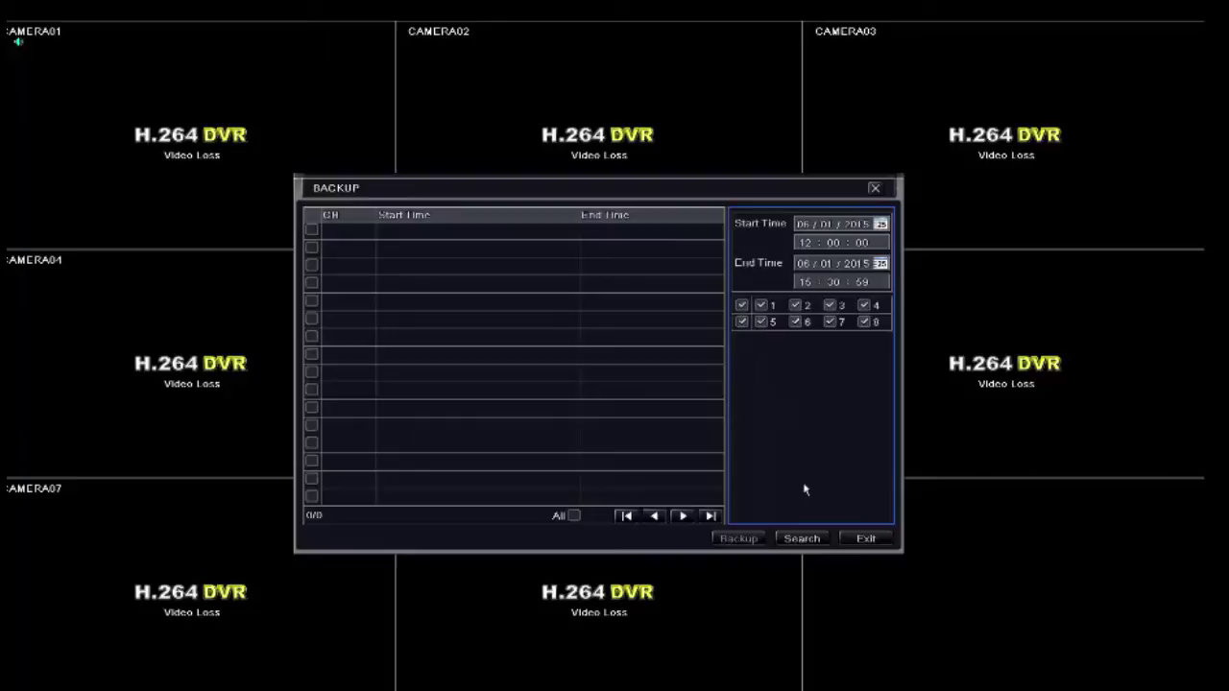
# Search all channels for recordings in this time range, deselect all results and check the second results page
pyautogui.click(811, 542)
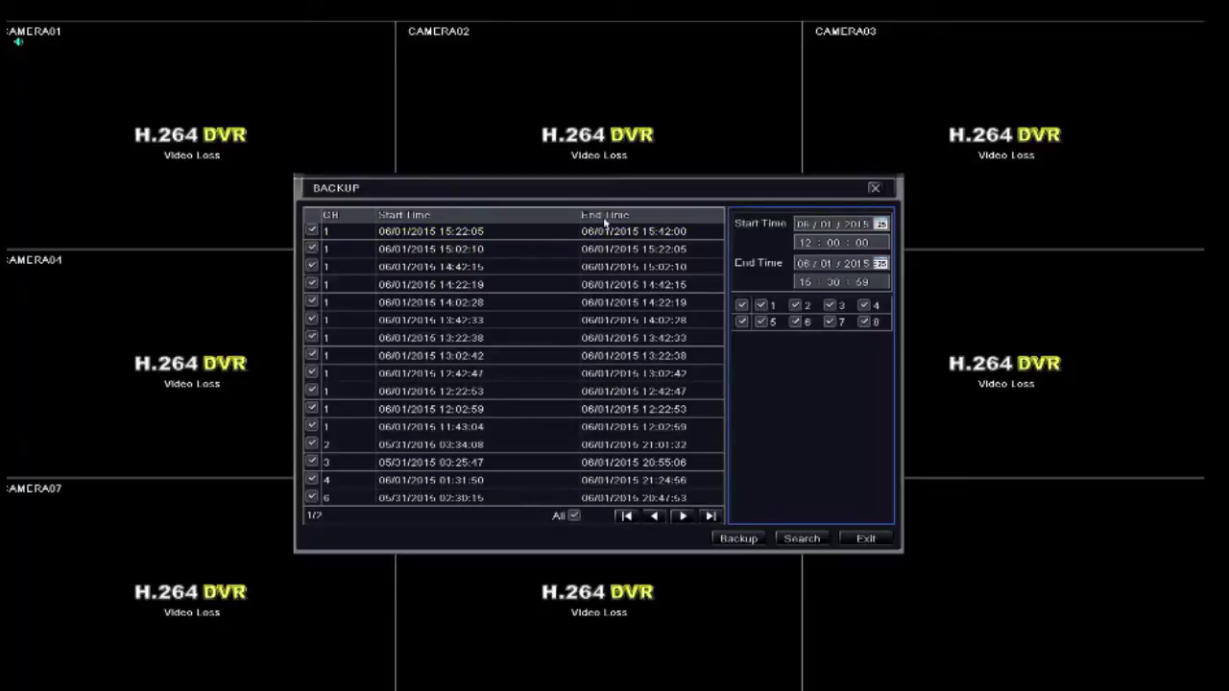
pyautogui.click(573, 518)
pyautogui.click(682, 517)
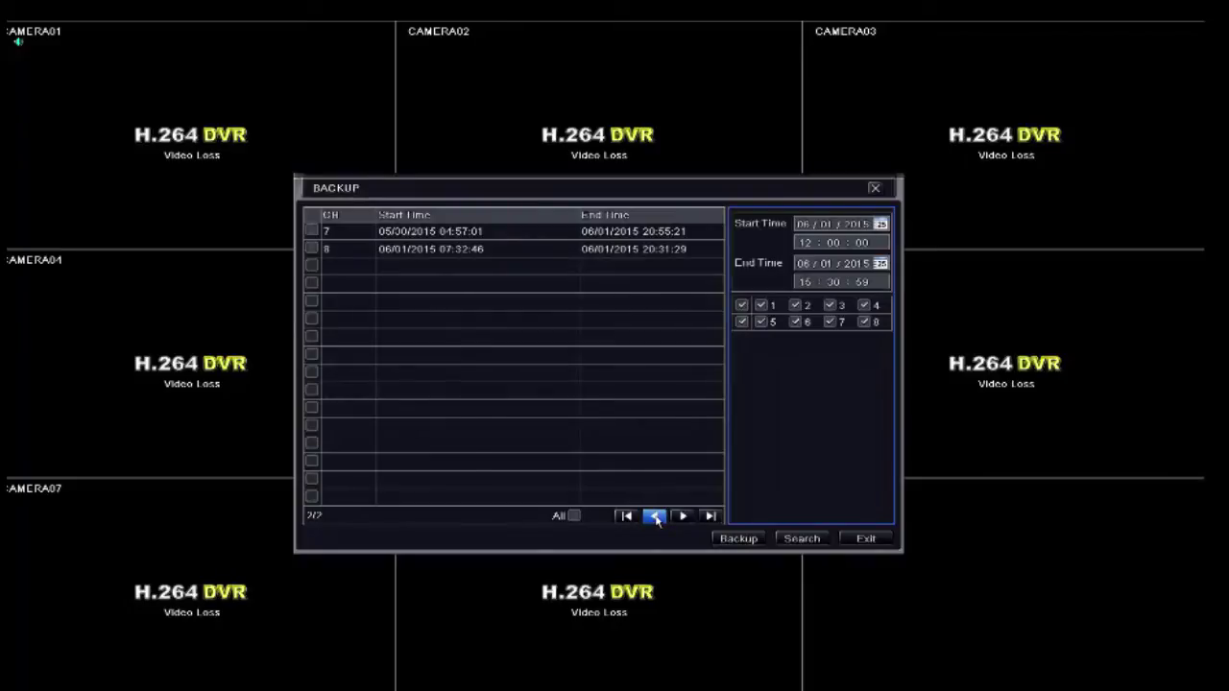
pyautogui.click(656, 518)
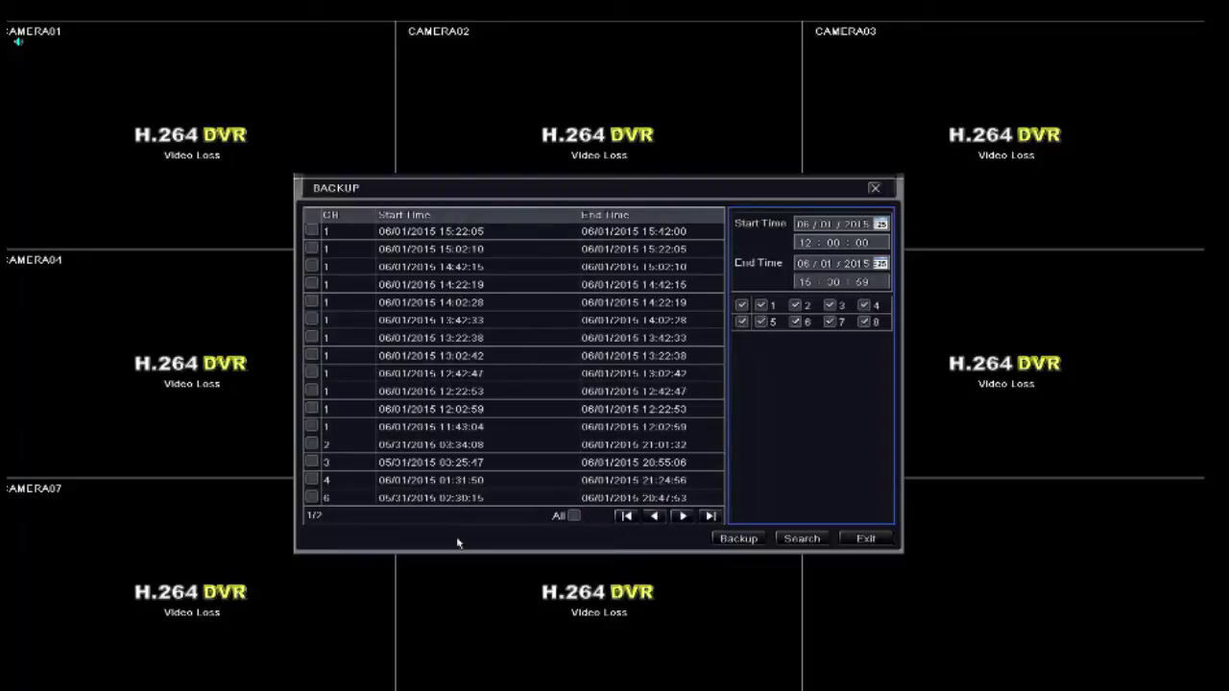
# Choose a single recorded file from the first results page and bring up its backup information
pyautogui.click(312, 338)
pyautogui.click(311, 480)
pyautogui.click(311, 462)
pyautogui.click(311, 445)
pyautogui.click(736, 540)
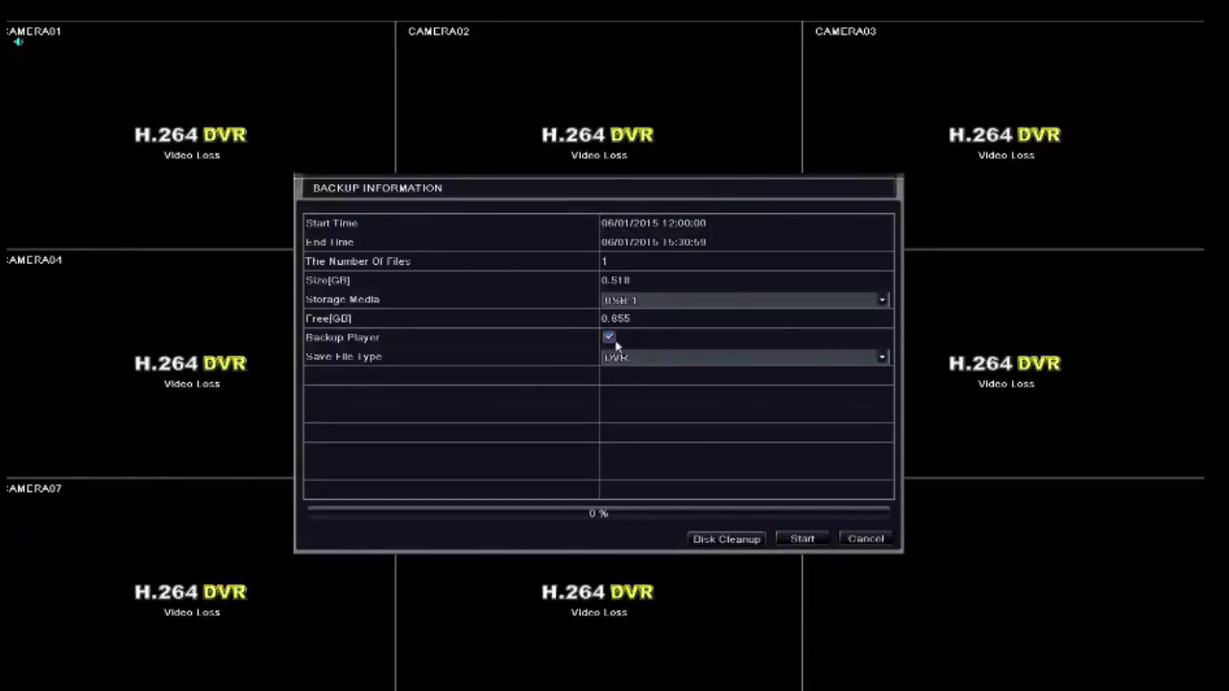
# Start the backup to the USB storage with the backup player included and DVR as the save file type
pyautogui.click(609, 337)
pyautogui.click(617, 358)
pyautogui.click(619, 390)
pyautogui.click(624, 363)
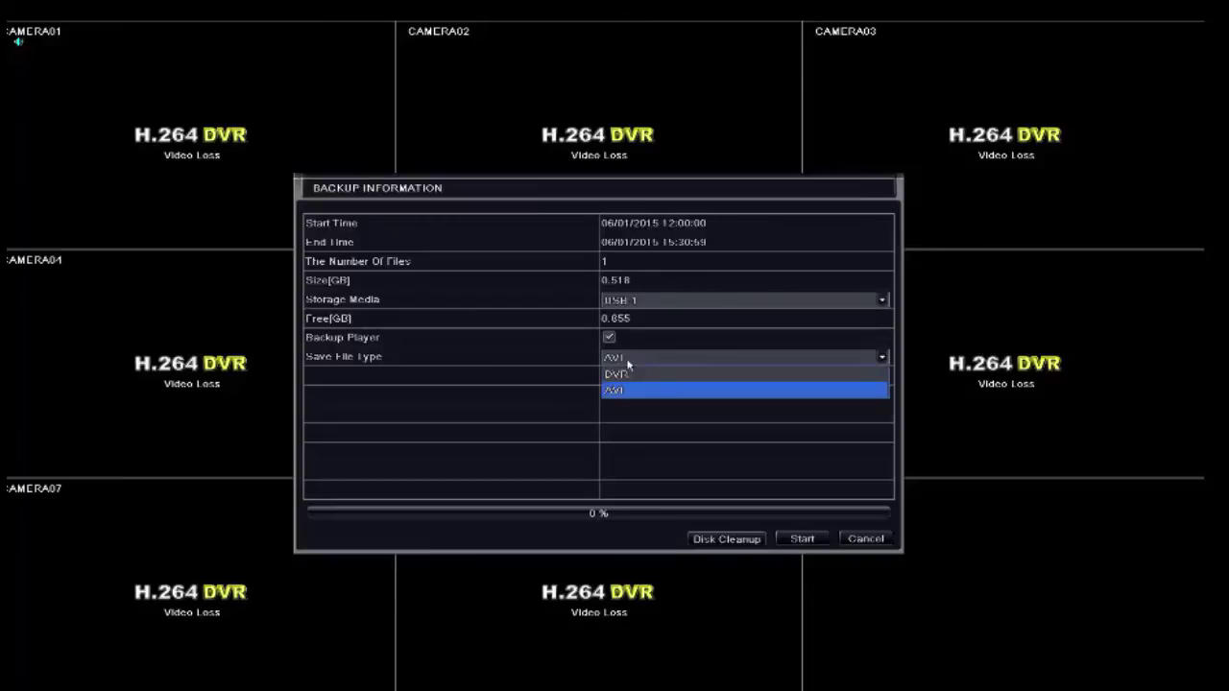
pyautogui.click(617, 379)
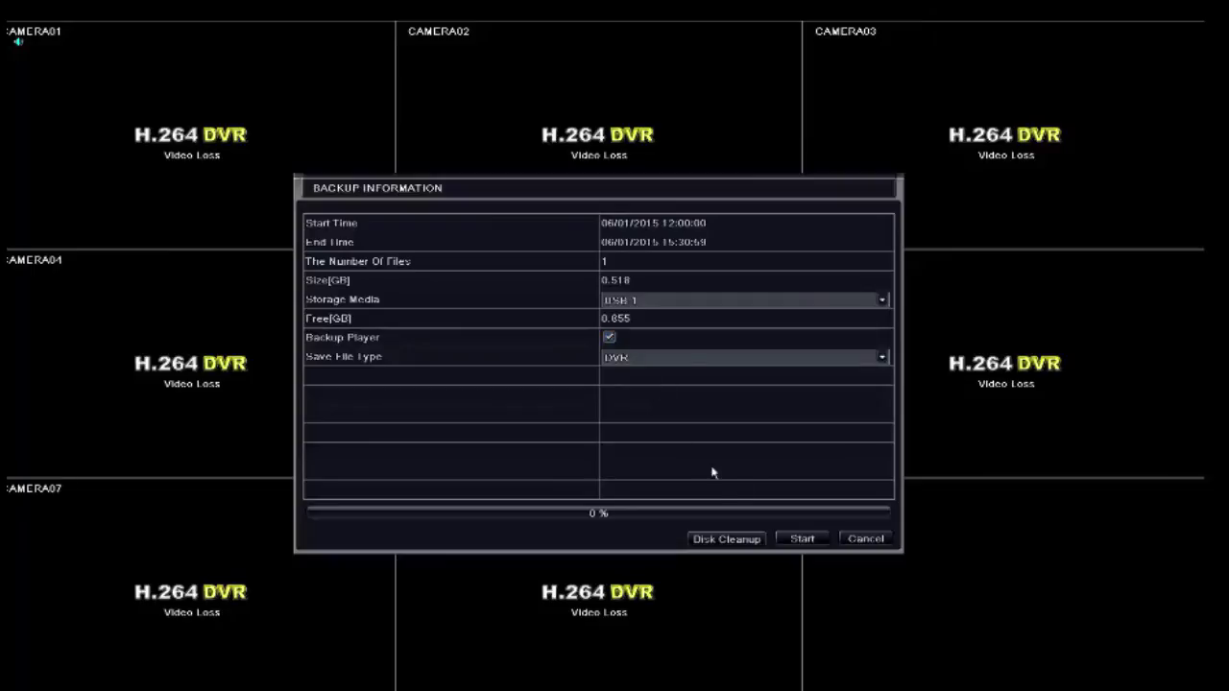
pyautogui.click(803, 539)
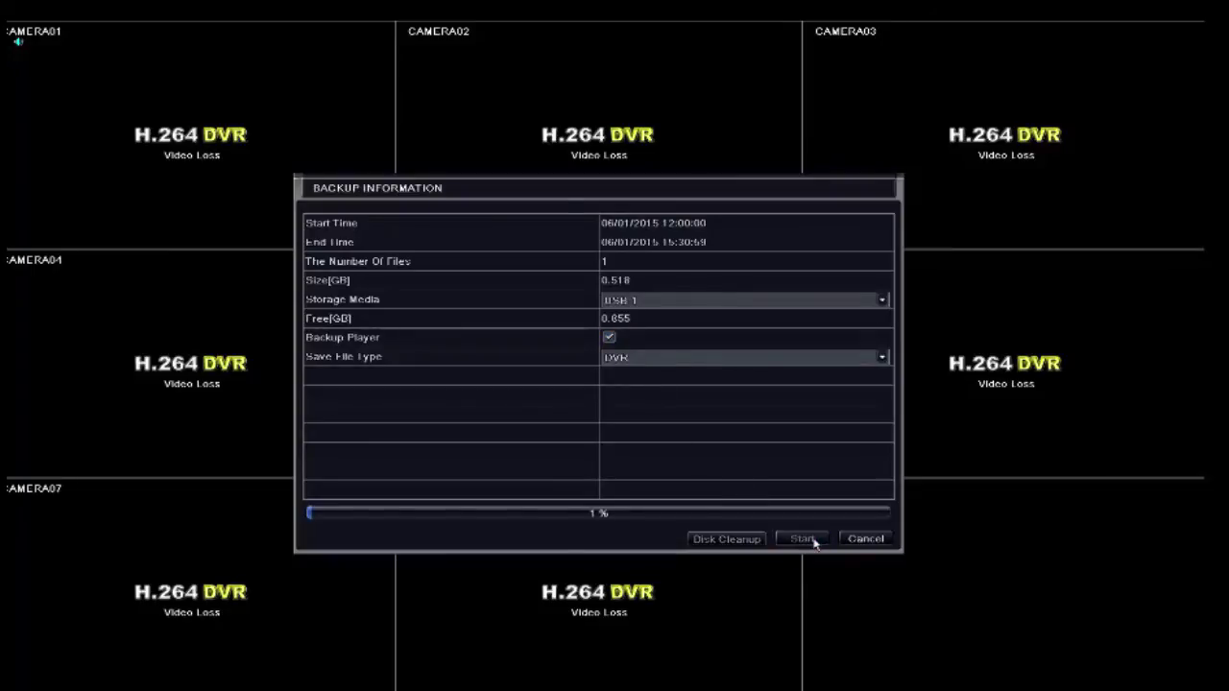